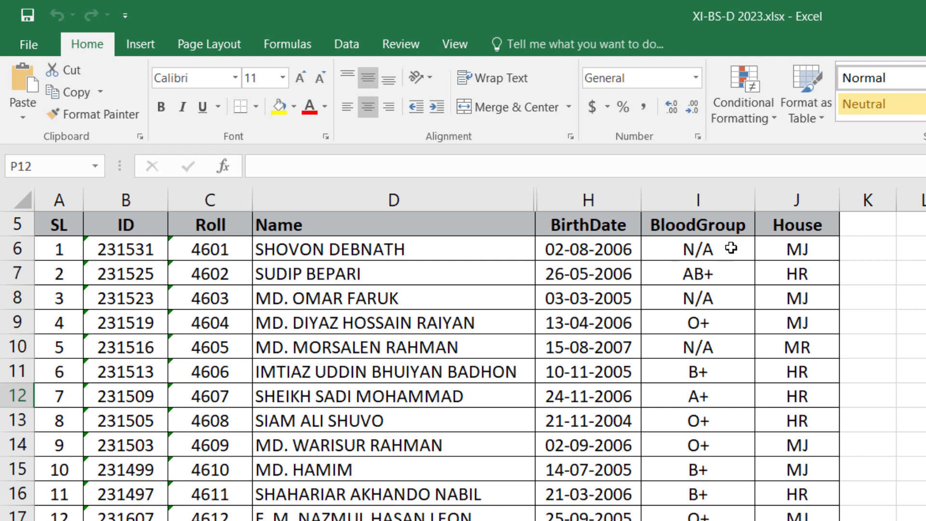
Step: Examine the House column through its last student record and the house codes listed in the remainder table
{"action": "left_click", "coordinate": [804, 195]}
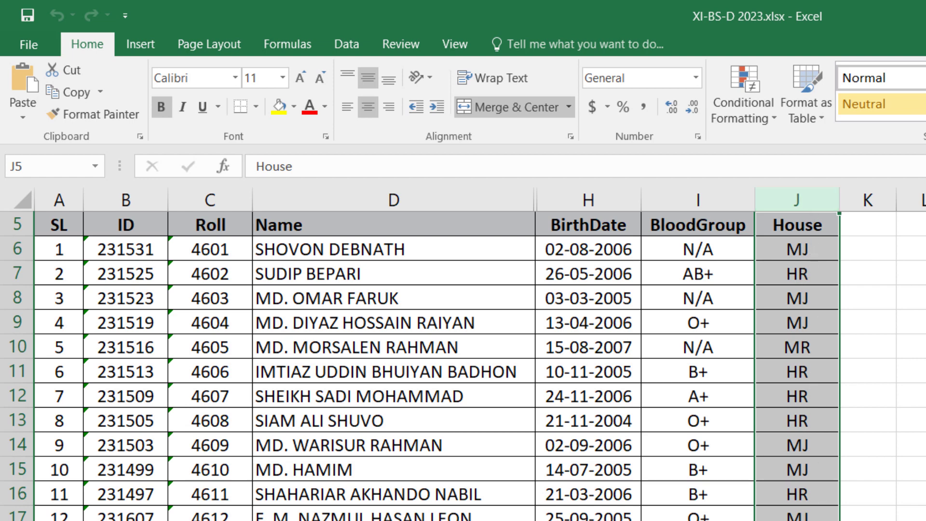
{"action": "scroll", "coordinate": [463, 367], "scroll_direction": "down", "scroll_amount": 20}
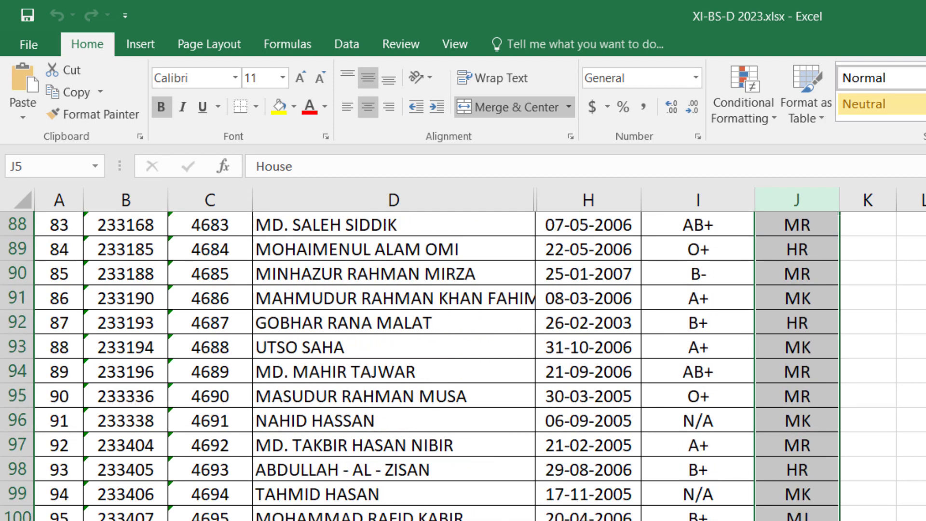
{"action": "scroll", "coordinate": [595, 502], "scroll_direction": "down", "scroll_amount": 1}
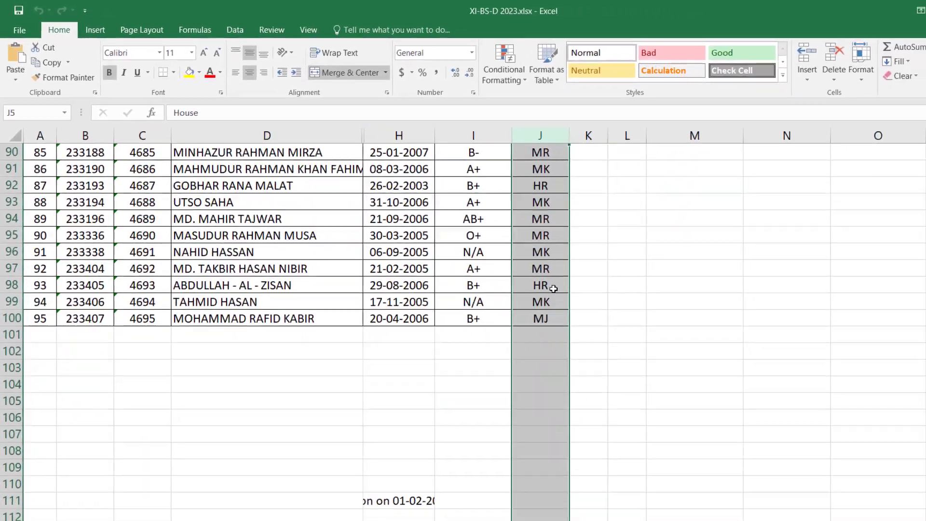
{"action": "scroll", "coordinate": [554, 288], "scroll_direction": "up", "scroll_amount": 20}
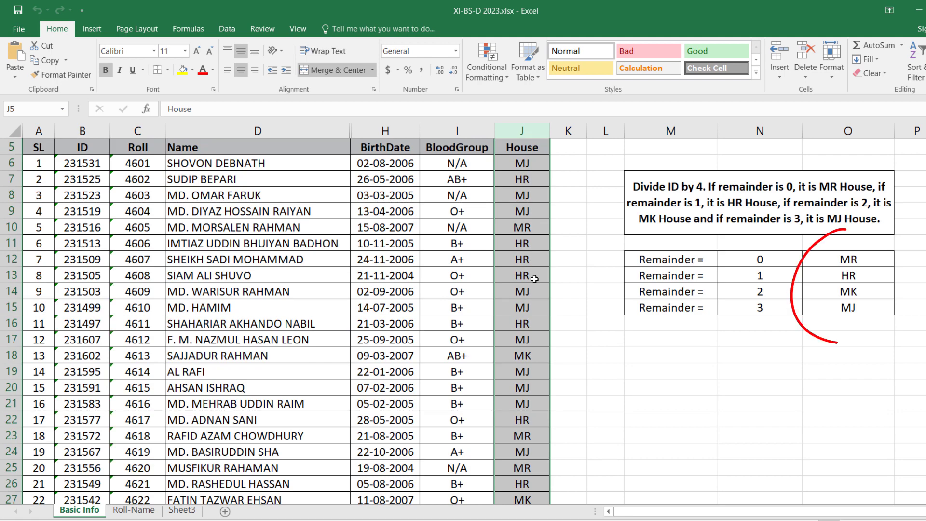
{"action": "left_click", "coordinate": [857, 292]}
{"action": "left_click", "coordinate": [855, 308]}
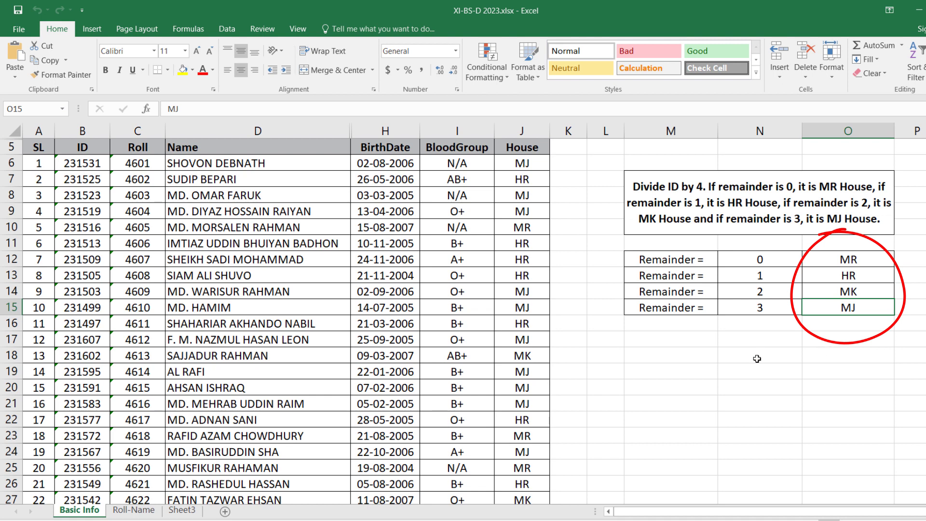
{"action": "left_click", "coordinate": [521, 148]}
{"action": "key", "text": "ctrl+shift+Down"}
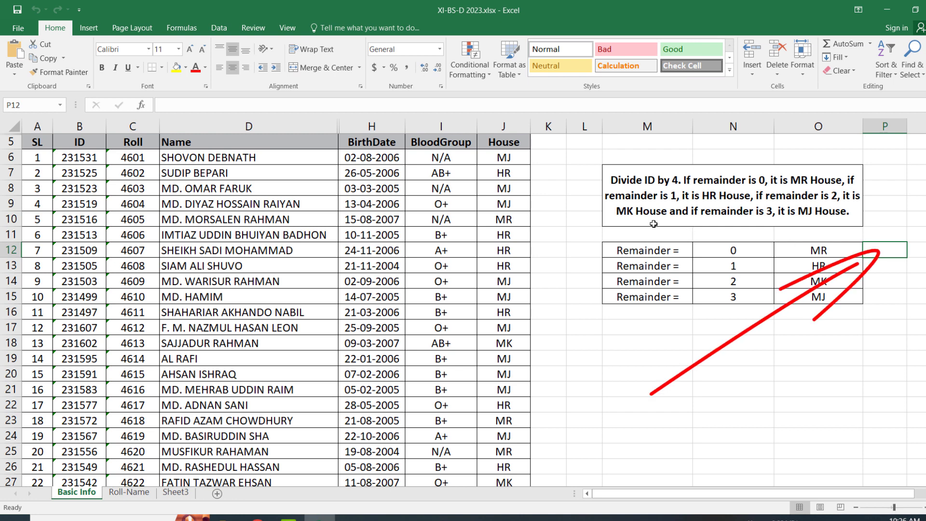
Step: Begin a COUNTIF formula in cell P12, beside house MR, with the House entries J6:J100 as its range
{"action": "left_click", "coordinate": [248, 105]}
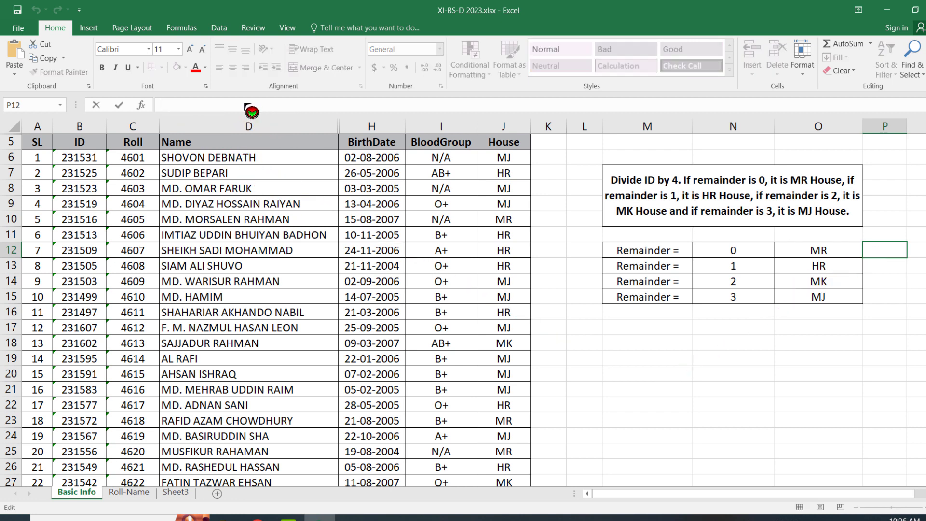
{"action": "type", "text": "=count"}
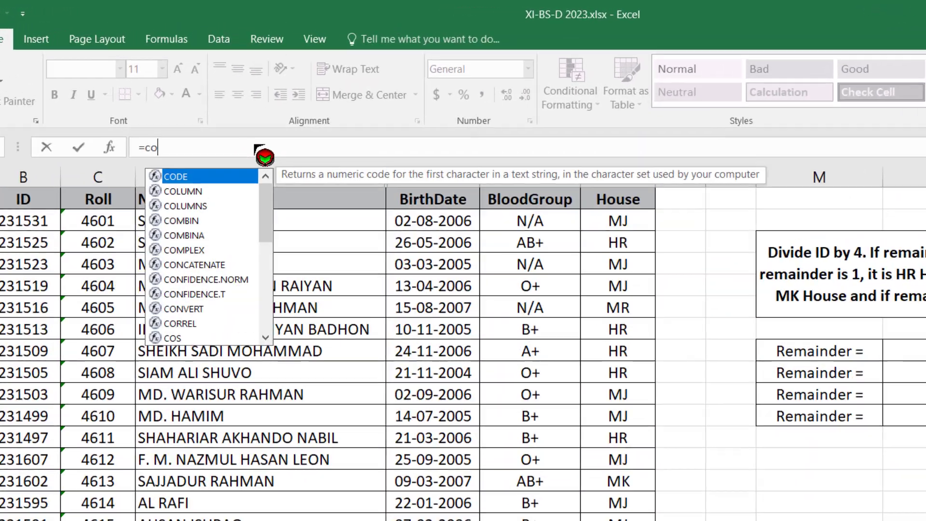
{"action": "type", "text": "if("}
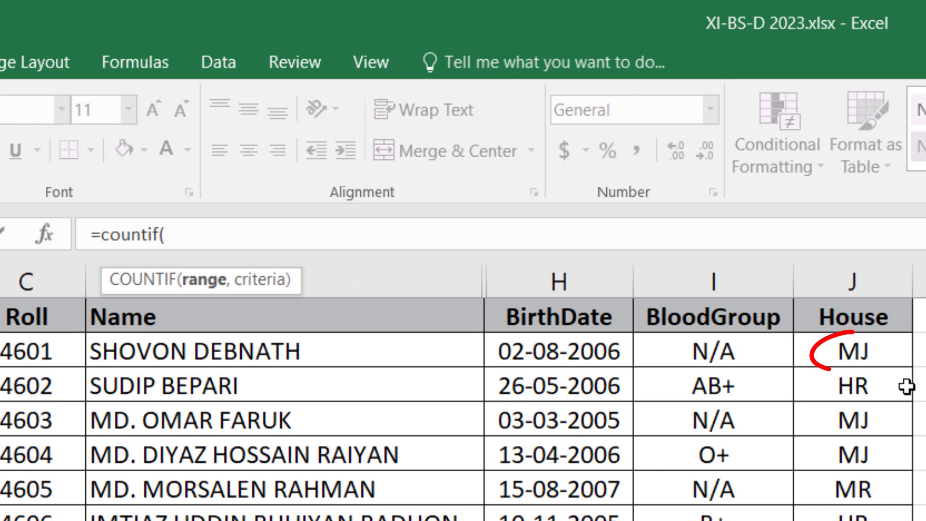
{"action": "left_click", "coordinate": [862, 353]}
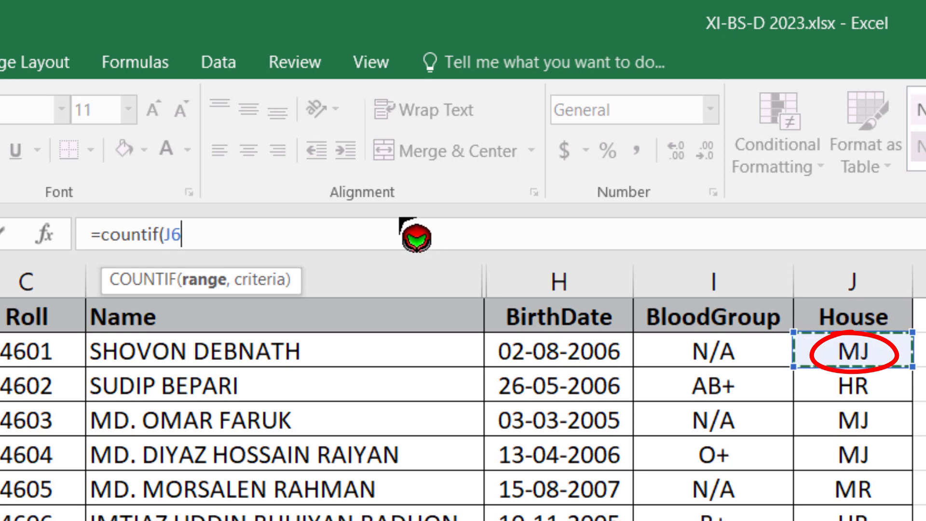
{"action": "type", "text": ":J6"}
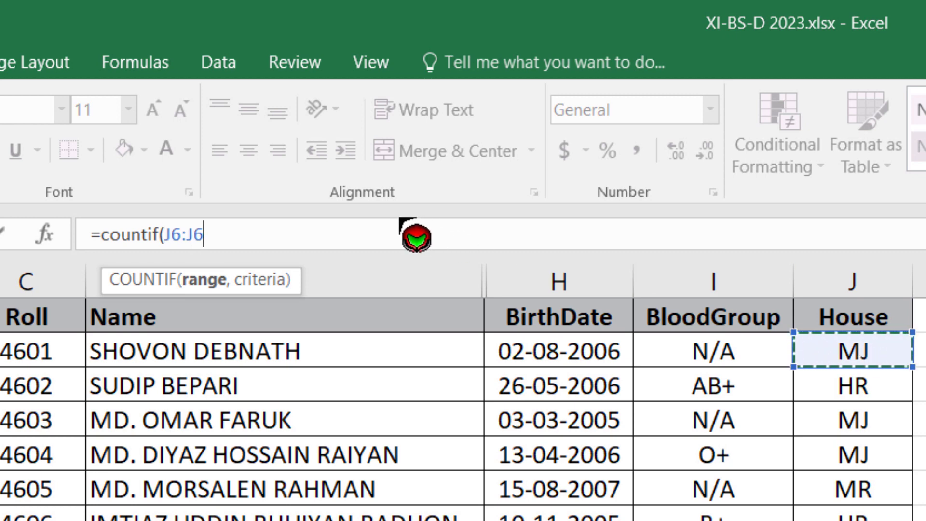
{"action": "key", "text": "BackSpace"}
{"action": "key", "text": "BackSpace"}
{"action": "scroll", "coordinate": [883, 482], "scroll_direction": "down", "scroll_amount": 12}
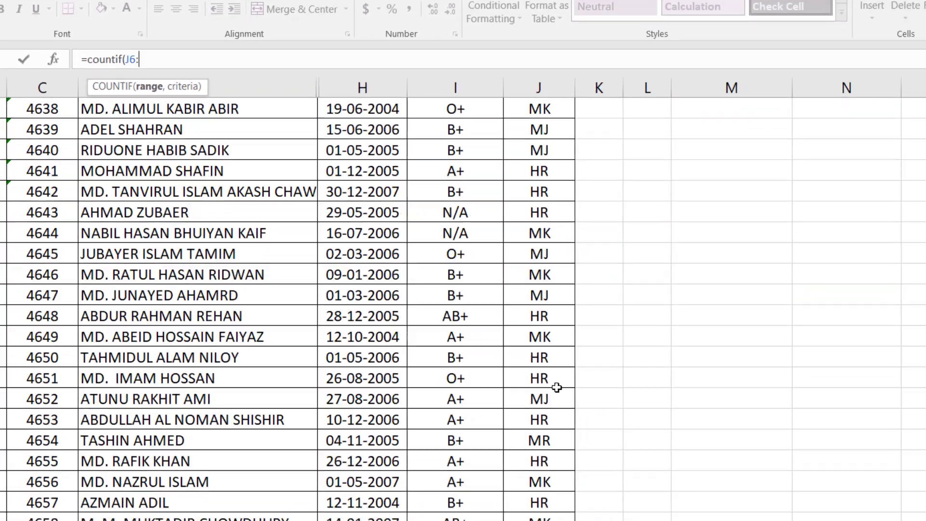
{"action": "scroll", "coordinate": [557, 387], "scroll_direction": "down", "scroll_amount": 9}
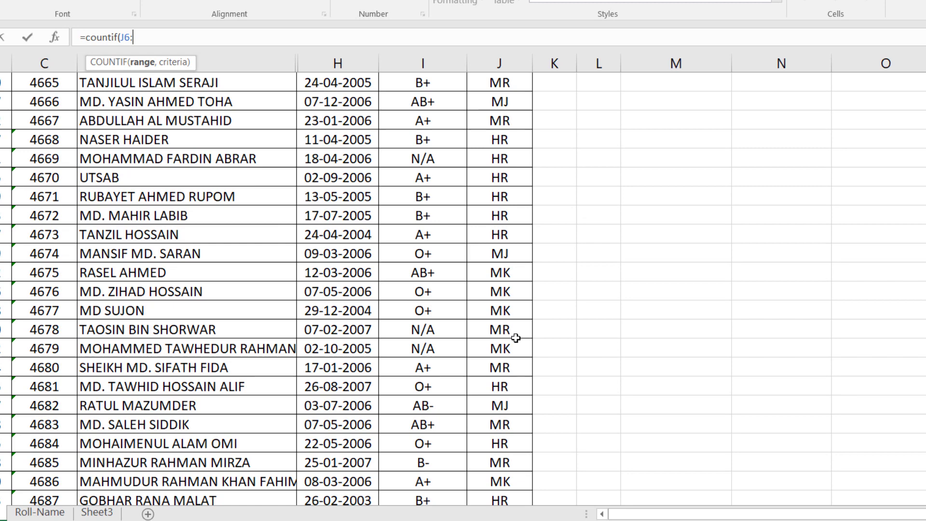
{"action": "scroll", "coordinate": [515, 338], "scroll_direction": "down", "scroll_amount": 4}
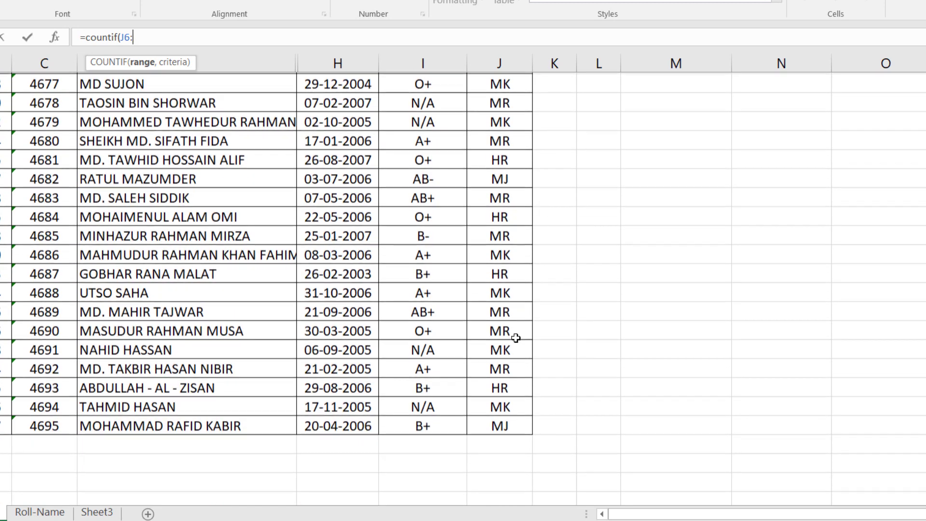
{"action": "left_click", "coordinate": [505, 427]}
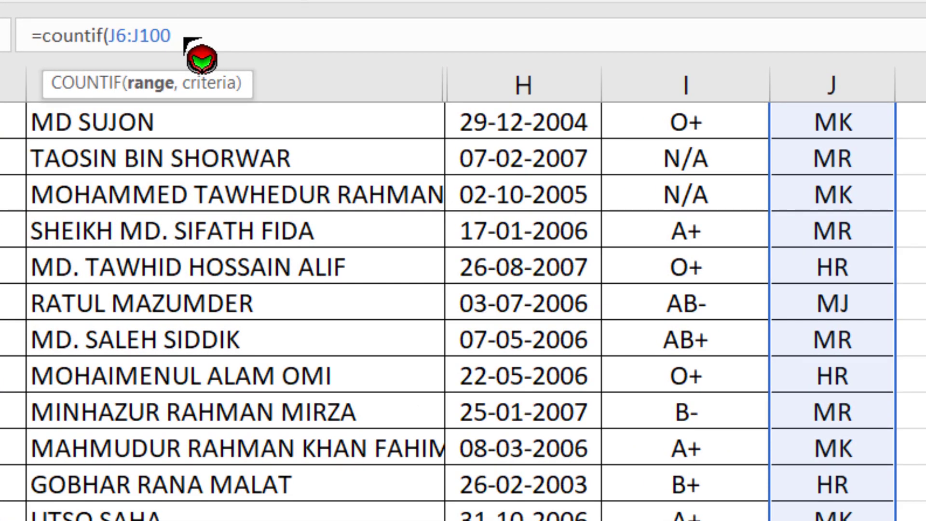
{"action": "scroll", "coordinate": [217, 43], "scroll_direction": "up", "scroll_amount": 5}
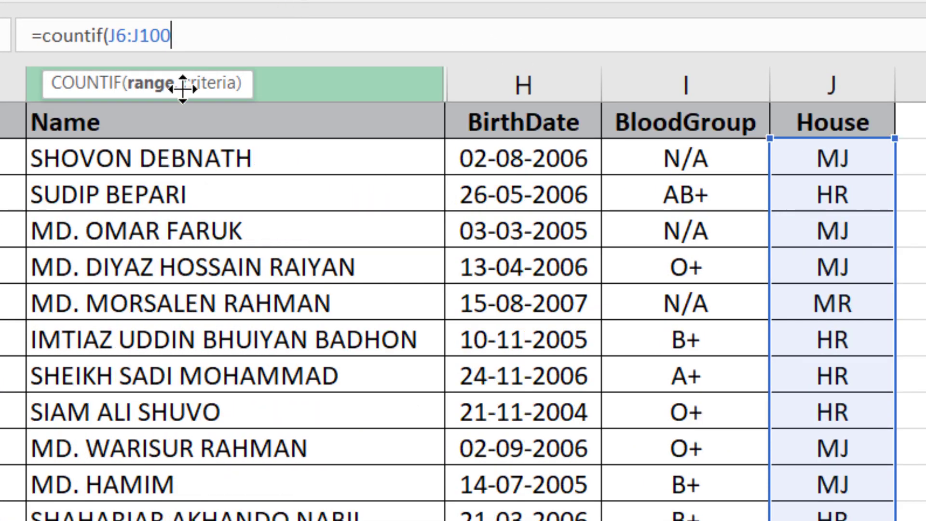
Step: Complete the COUNTIF formula in P12 with the criterion "MR"
{"action": "type", "text": ","}
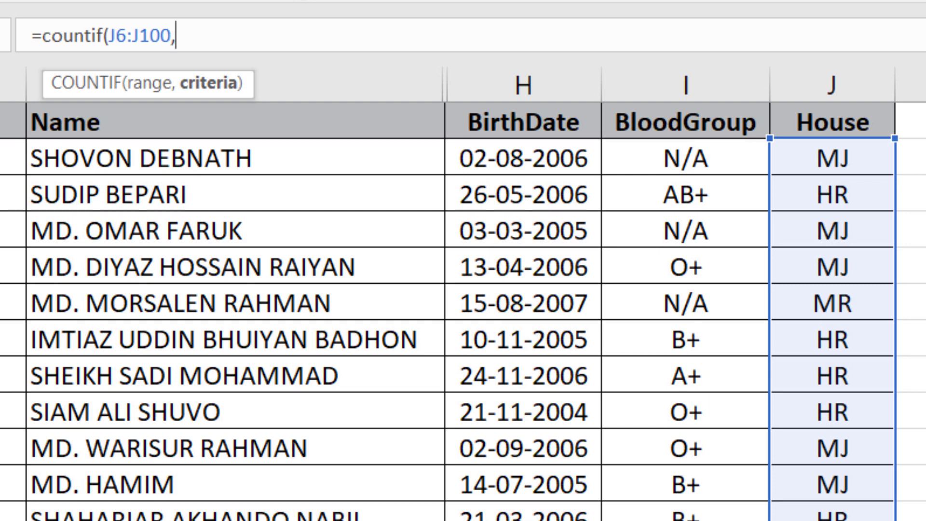
{"action": "type", "text": "\"MR\""}
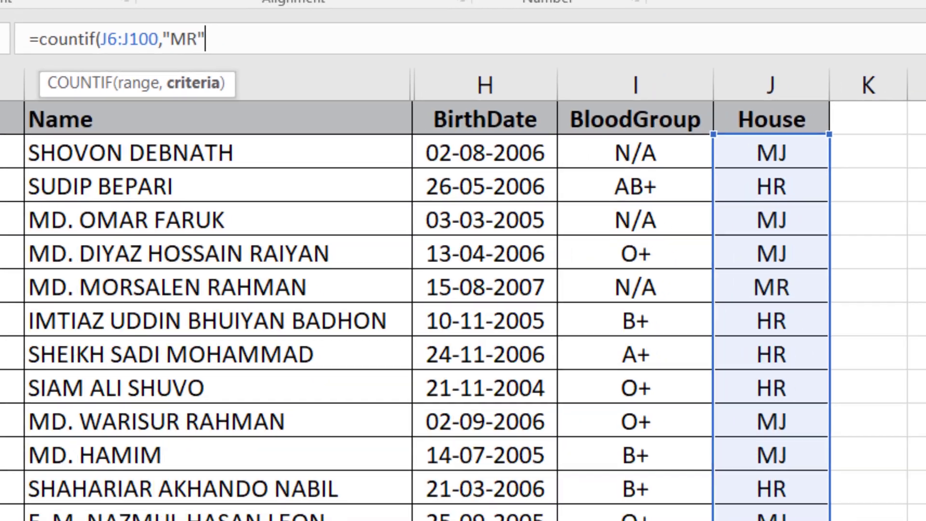
{"action": "type", "text": ")"}
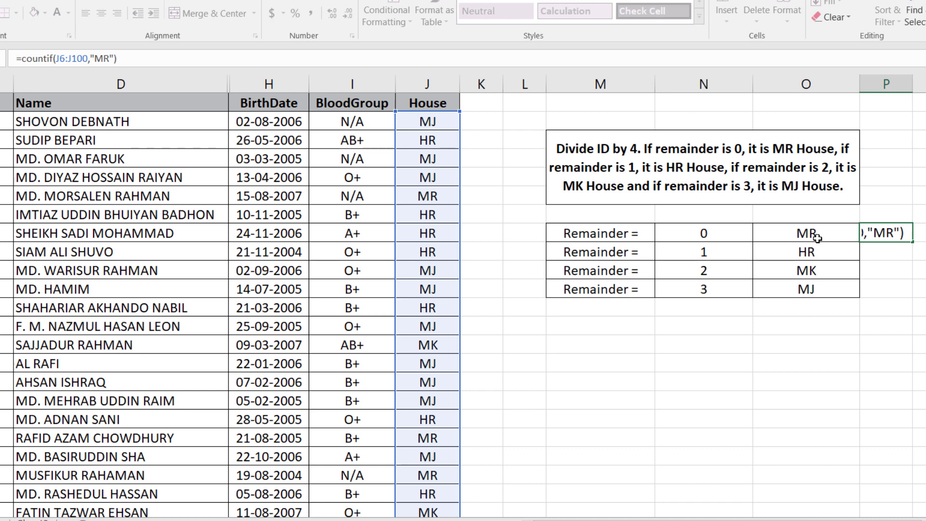
{"action": "key", "text": "Return"}
{"action": "key", "text": "Up"}
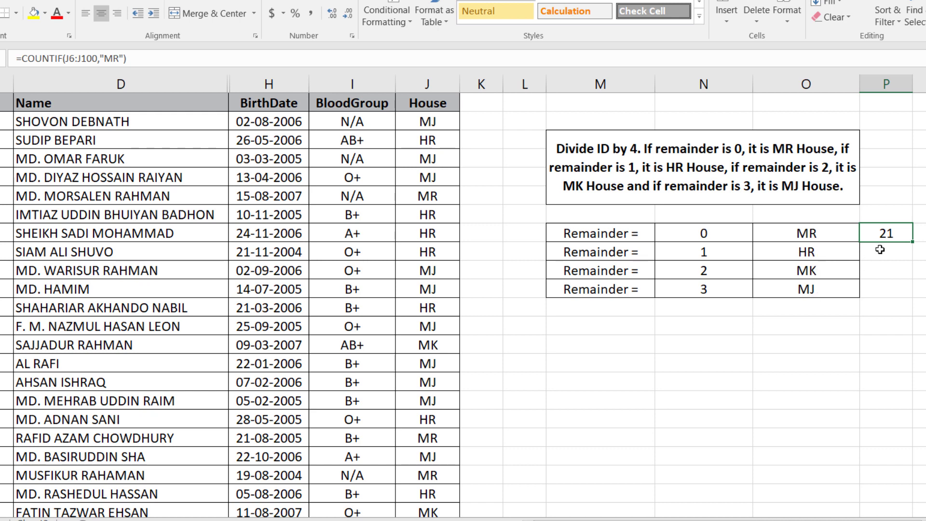
Step: Copy the full COUNTIF formula text from cell P12, leaving the cell's content as it is
{"action": "left_click_drag", "start_coordinate": [133, 59], "coordinate": [13, 66]}
{"action": "key", "text": "ctrl+c"}
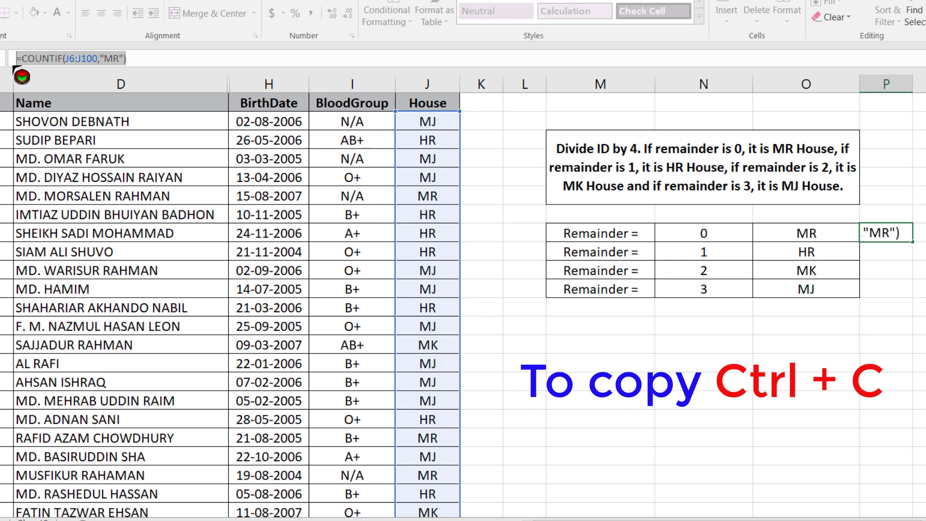
{"action": "key", "text": "Escape"}
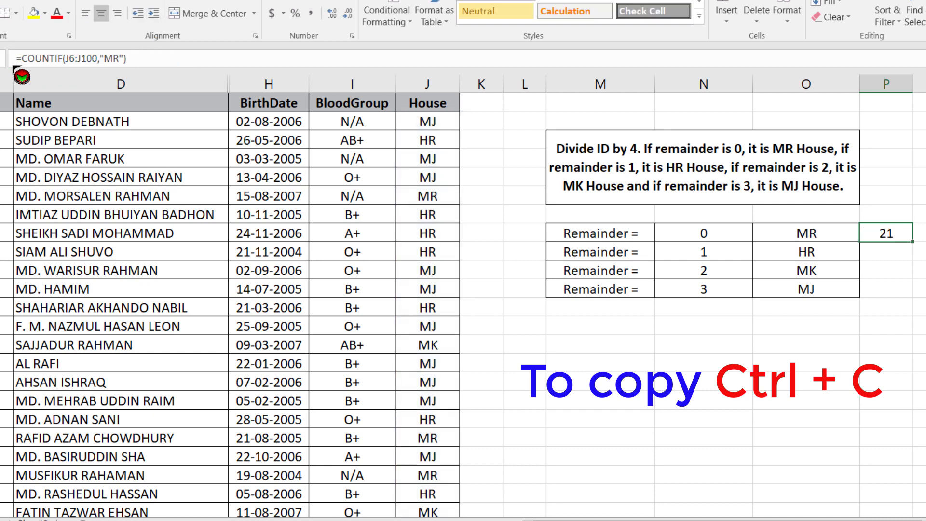
Step: Paste the copied formula into P13 beside HR and change its criterion so it reads =COUNTIF(J6:J100,"HR")
{"action": "left_click", "coordinate": [892, 252]}
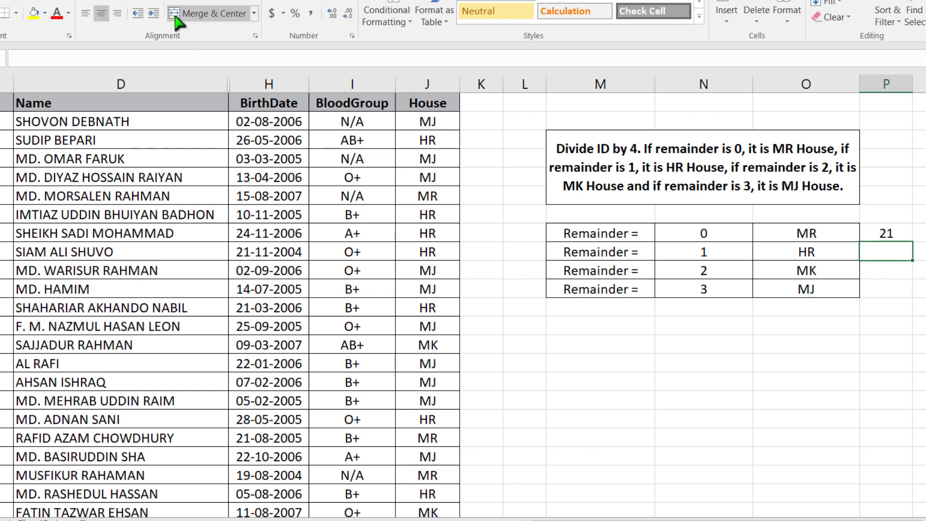
{"action": "left_click", "coordinate": [167, 59]}
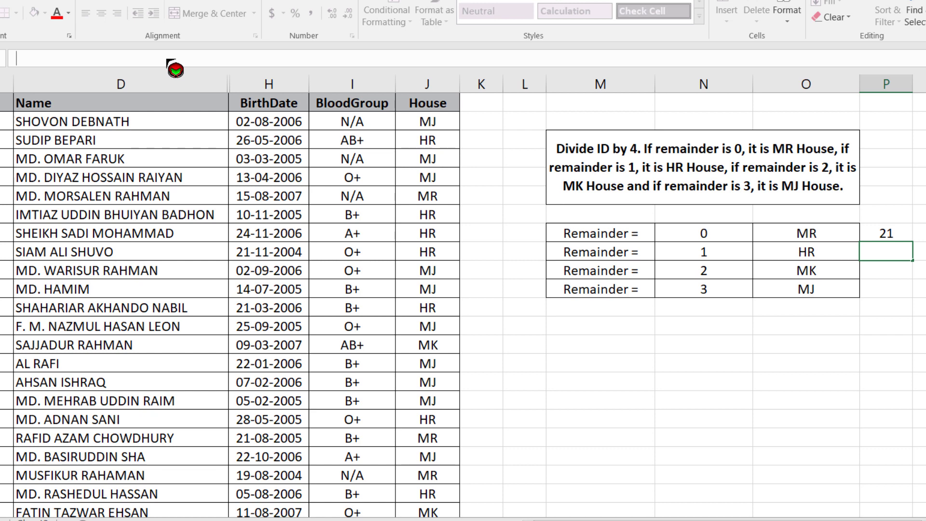
{"action": "key", "text": "ctrl+v"}
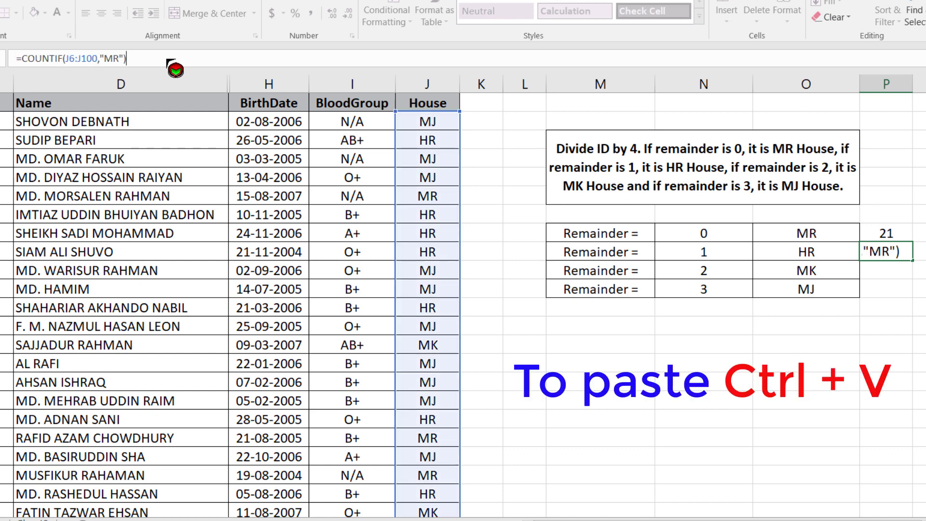
{"action": "left_click", "coordinate": [114, 58]}
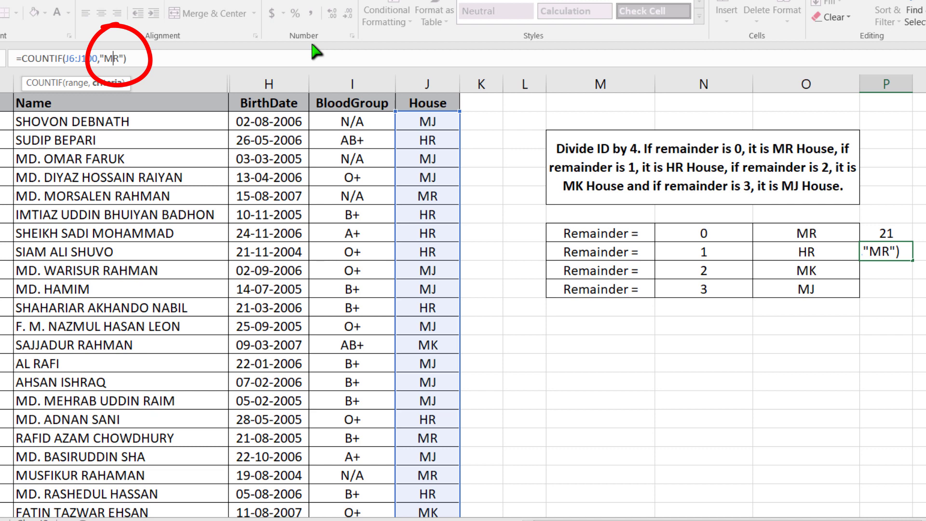
{"action": "key", "text": "BackSpace"}
{"action": "type", "text": "H"}
{"action": "key", "text": "Right"}
{"action": "key", "text": "Right"}
{"action": "key", "text": "Right"}
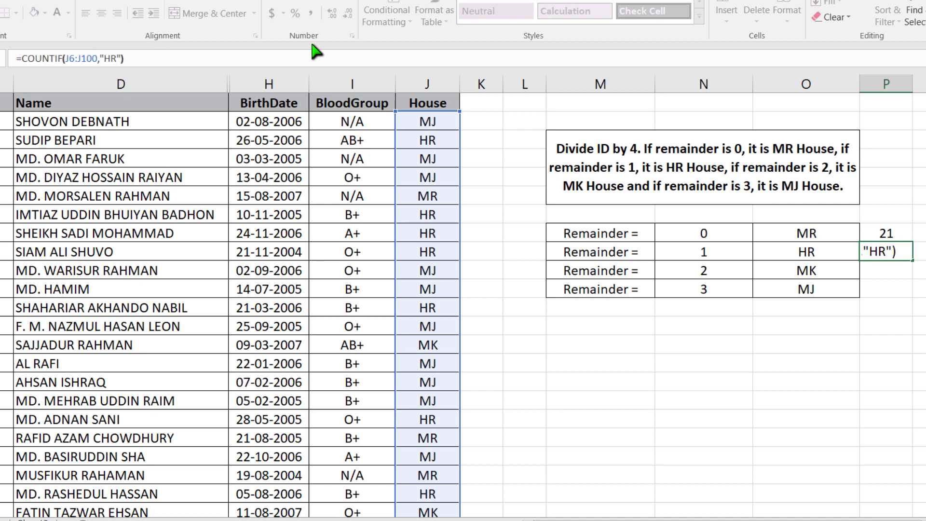
{"action": "key", "text": "Return"}
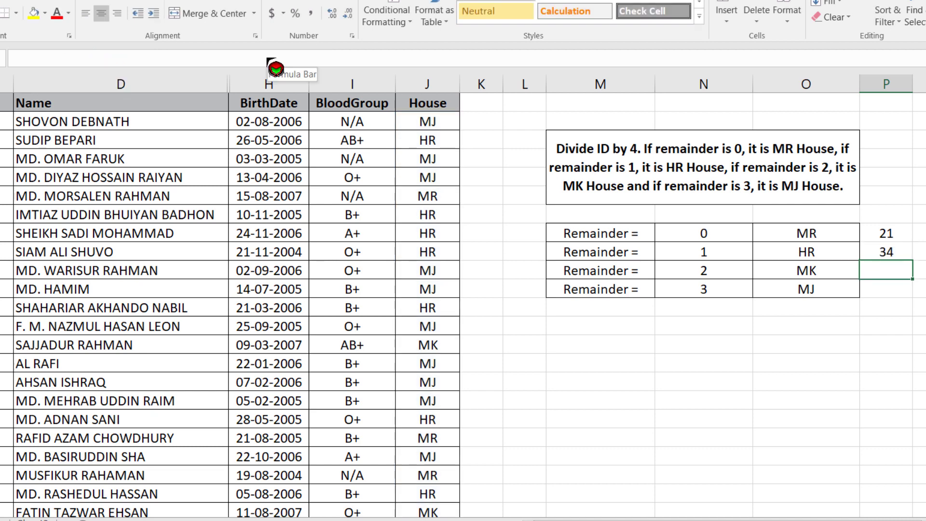
Step: Paste the copied formula into P14 beside MK and change its criterion so it reads =COUNTIF(J6:J100,"MK")
{"action": "left_click", "coordinate": [268, 60]}
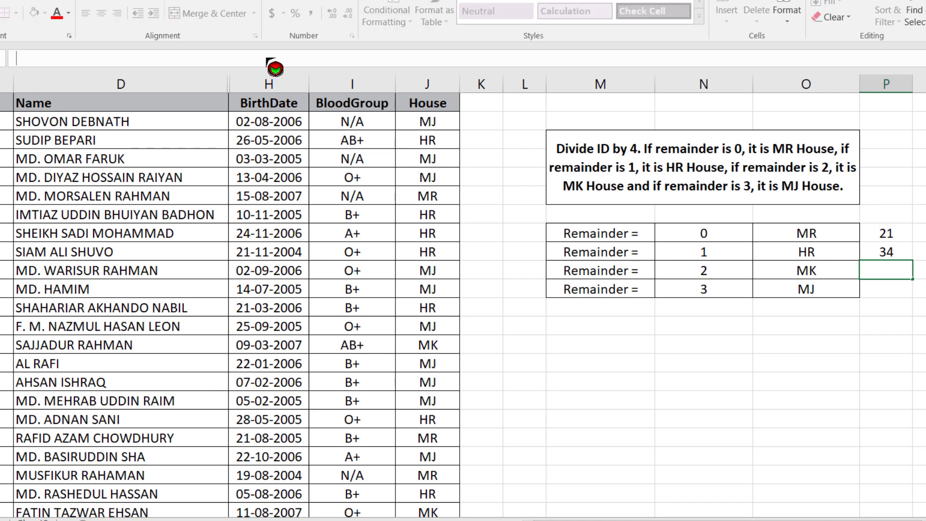
{"action": "type", "text": "=COUNTIF(J6:J100,\"MR\")"}
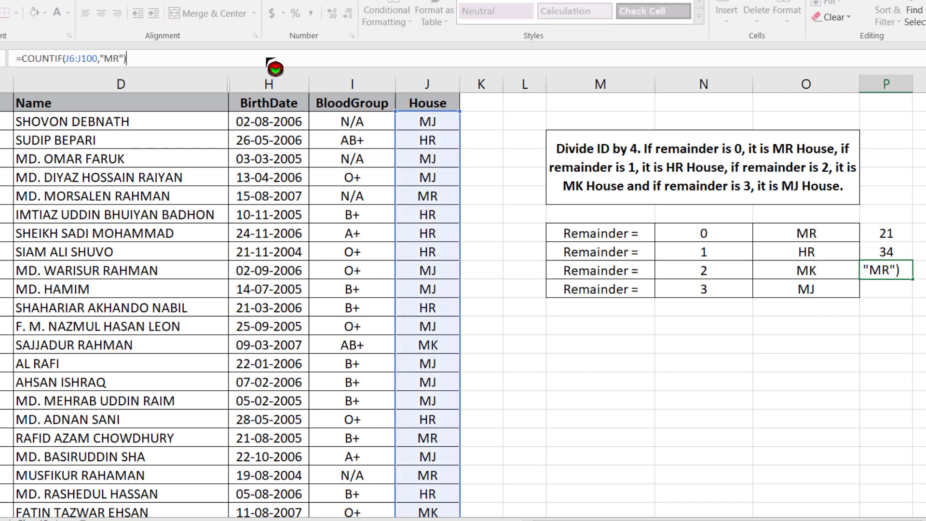
{"action": "key", "text": "Left"}
{"action": "key", "text": "Left"}
{"action": "key", "text": "Left"}
{"action": "key", "text": "shift+Left"}
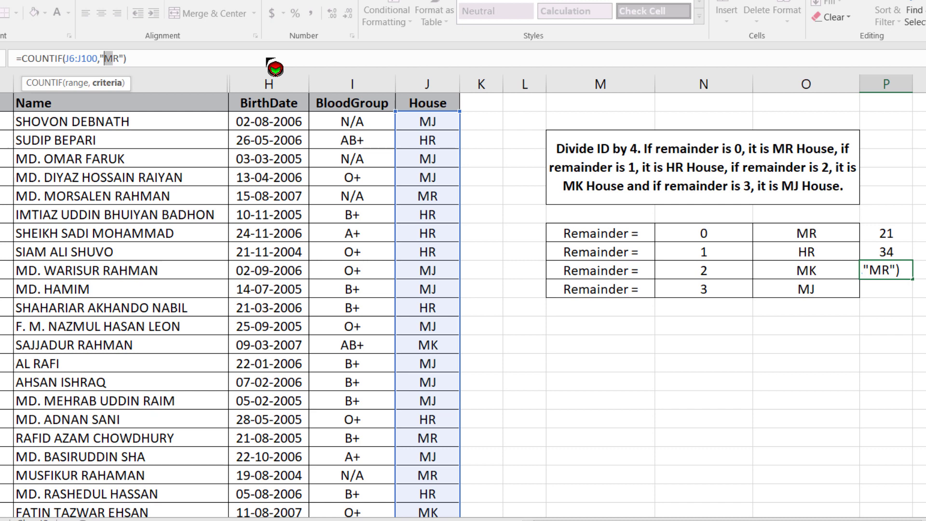
{"action": "key", "text": "shift+Right"}
{"action": "key", "text": "shift+Right"}
{"action": "type", "text": "K"}
{"action": "key", "text": "Return"}
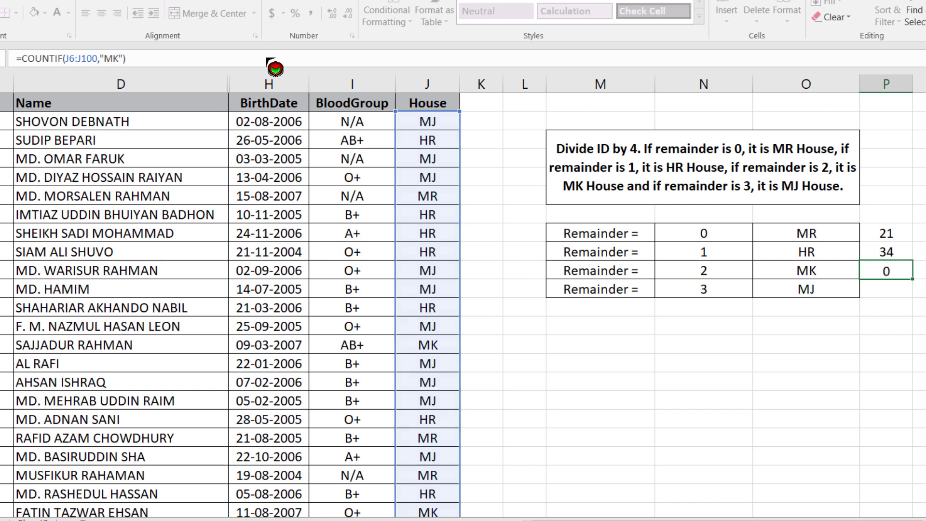
Step: Paste the copied formula into P15 beside MJ and change its criterion so it reads =COUNTIF(J6:J100,"MJ")
{"action": "left_click", "coordinate": [270, 61]}
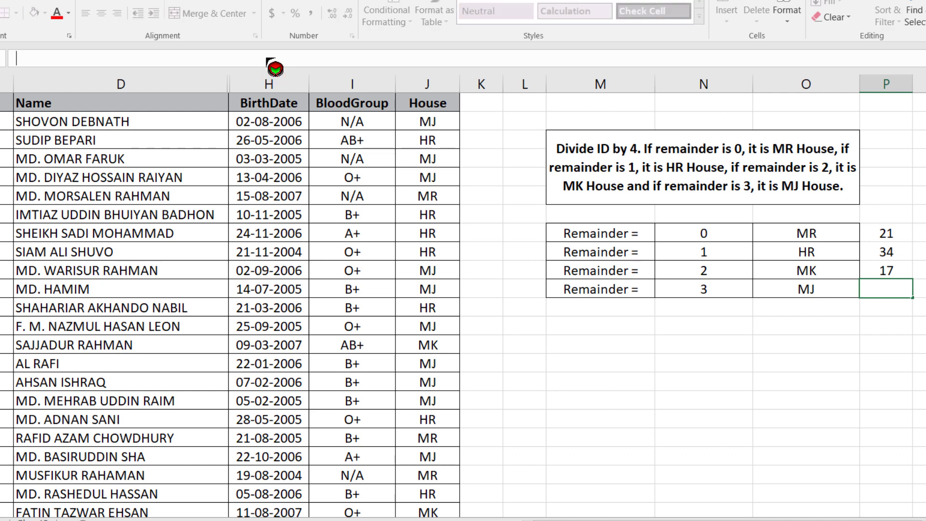
{"action": "type", "text": "=COUNTIF(J6:J100,\"MR\")"}
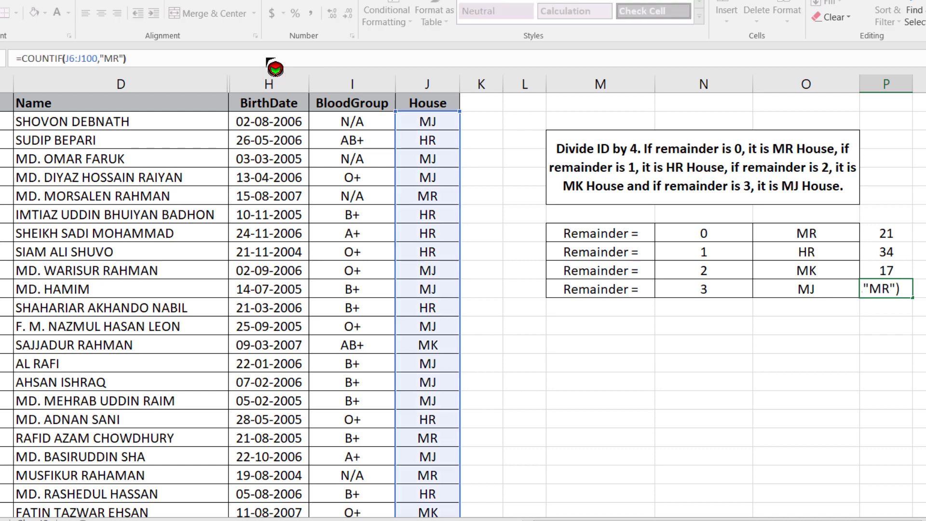
{"action": "key", "text": "Left"}
{"action": "key", "text": "Left"}
{"action": "key", "text": "shift+Left"}
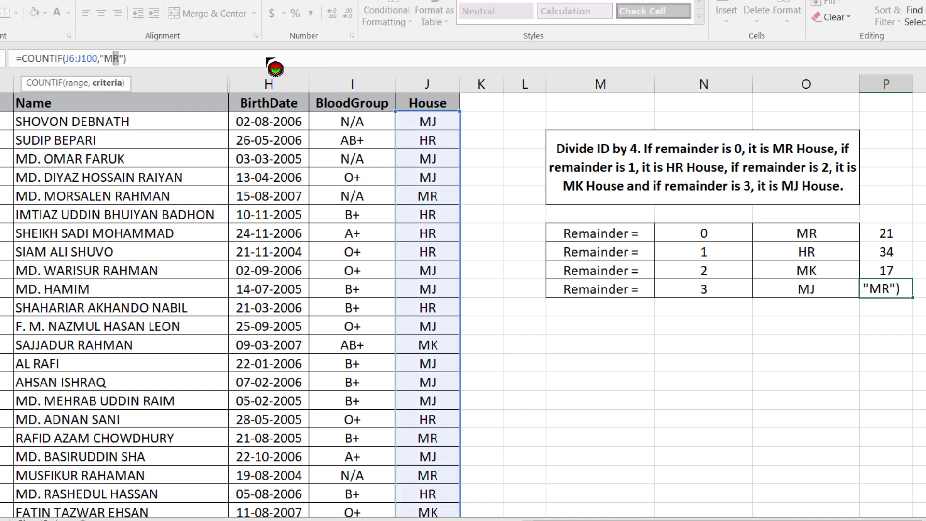
{"action": "type", "text": "J"}
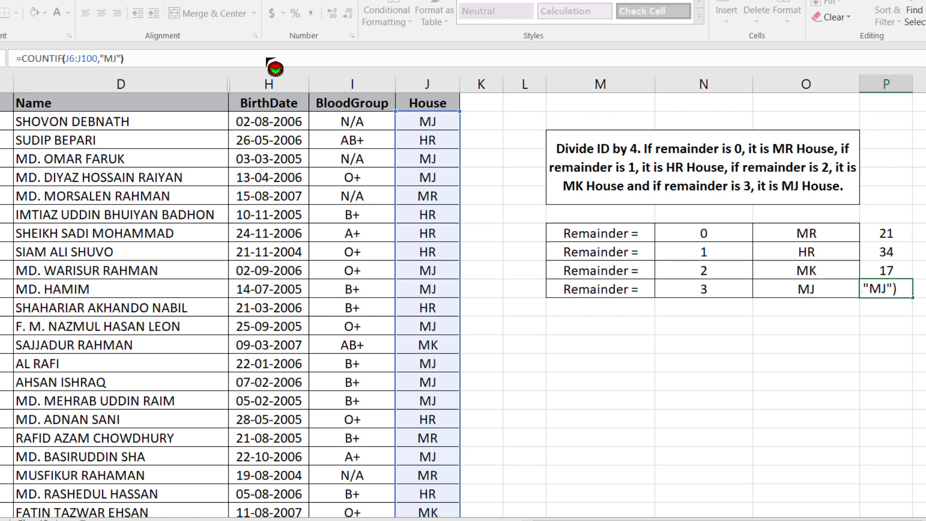
{"action": "key", "text": "Return"}
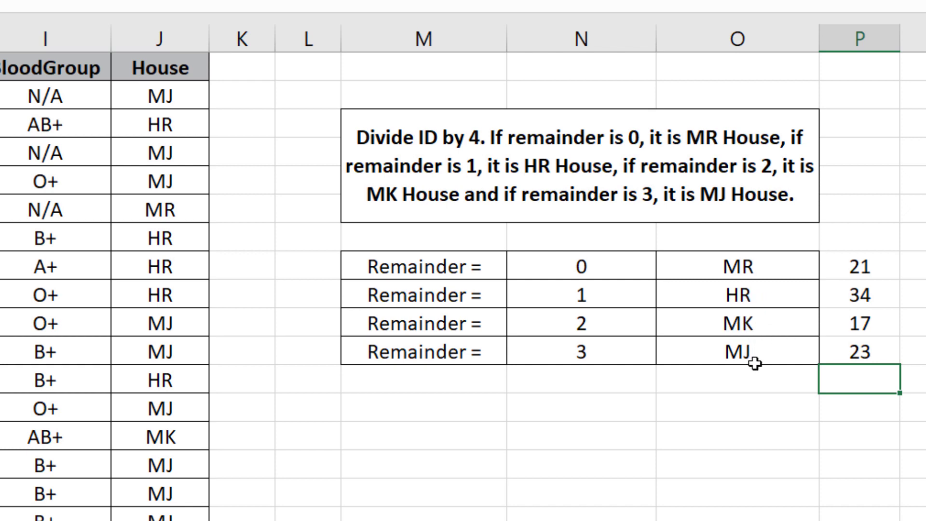
Step: Apply All Borders to the four house count cells P12:P15
{"action": "left_click", "coordinate": [872, 269]}
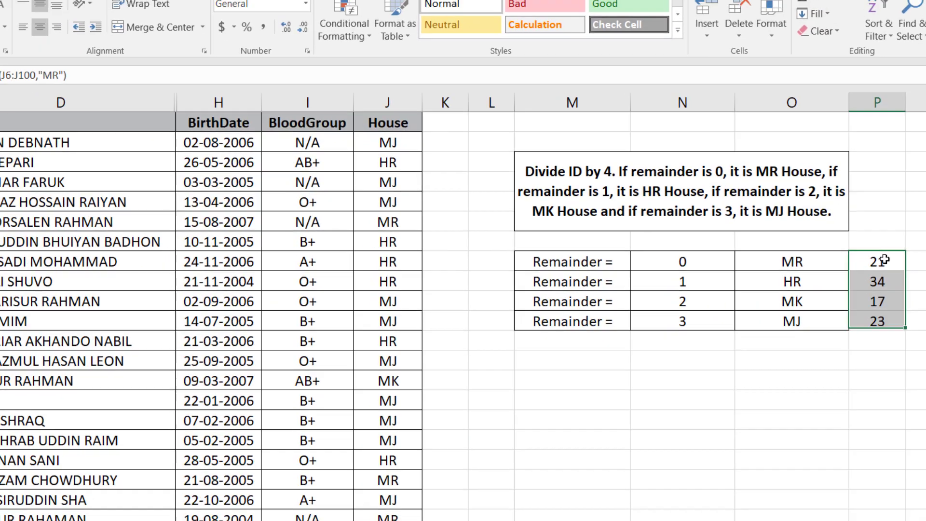
{"action": "left_click_drag", "start_coordinate": [872, 265], "coordinate": [868, 349]}
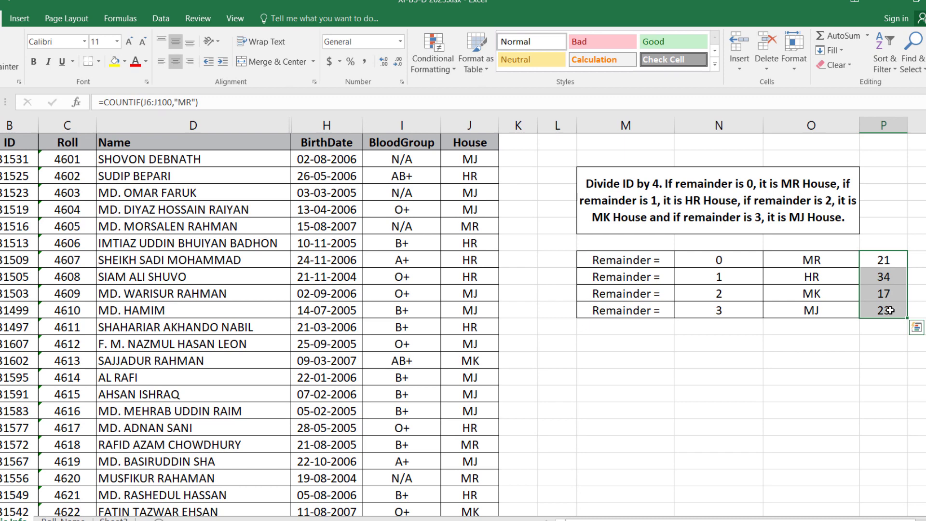
{"action": "left_click", "coordinate": [98, 62]}
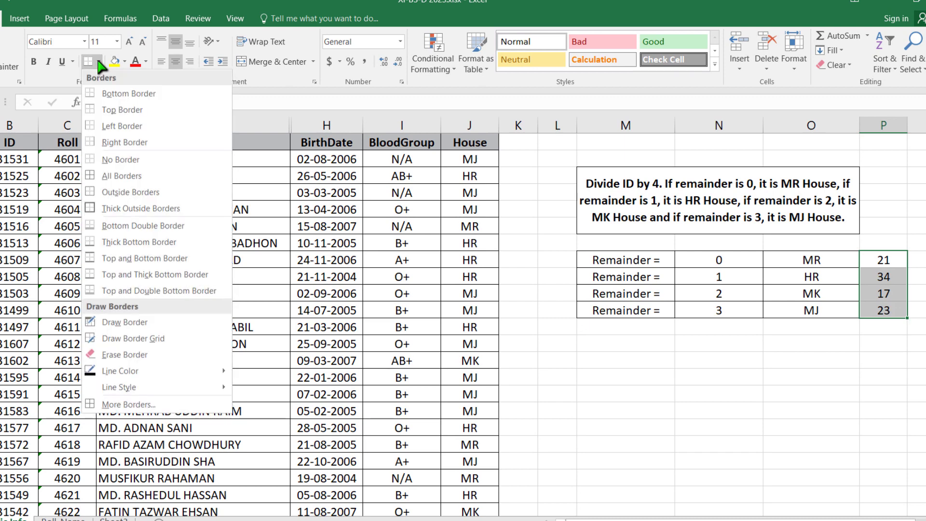
{"action": "left_click", "coordinate": [117, 175]}
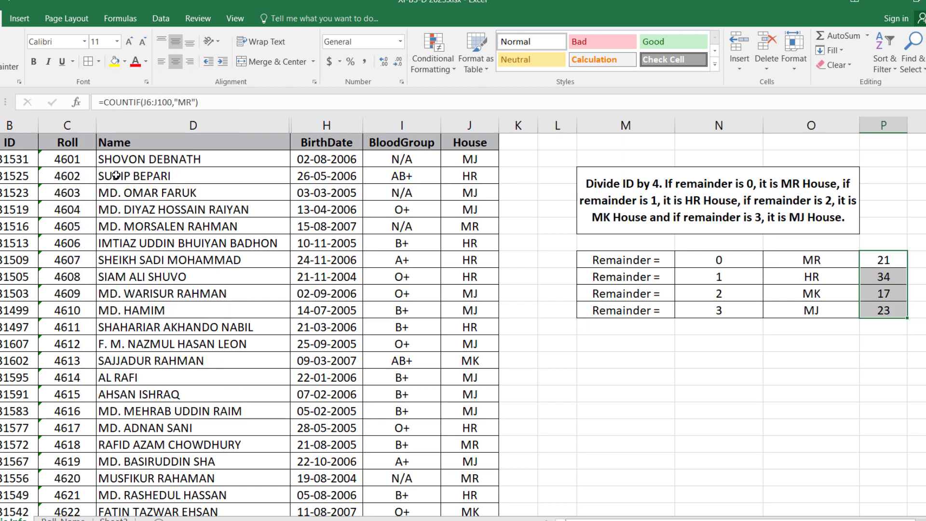
{"action": "left_click", "coordinate": [864, 368]}
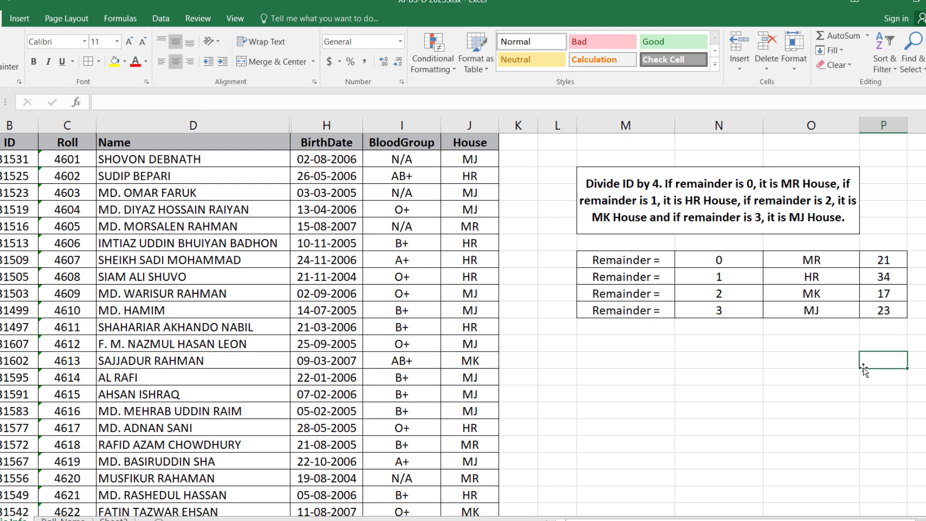
Step: Total the house counts P12:P15 with AutoSum in P16 and add borders to the total cell
{"action": "left_click_drag", "start_coordinate": [880, 260], "coordinate": [890, 310]}
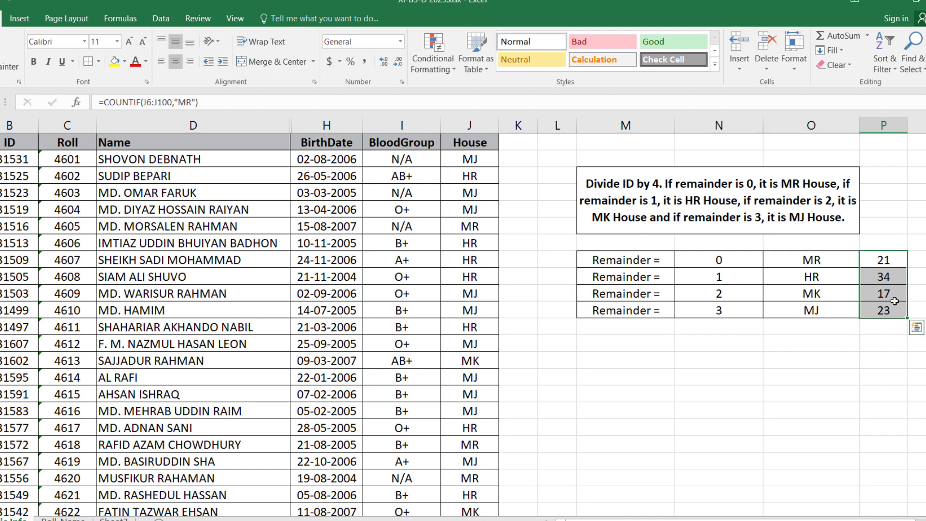
{"action": "left_click", "coordinate": [840, 38]}
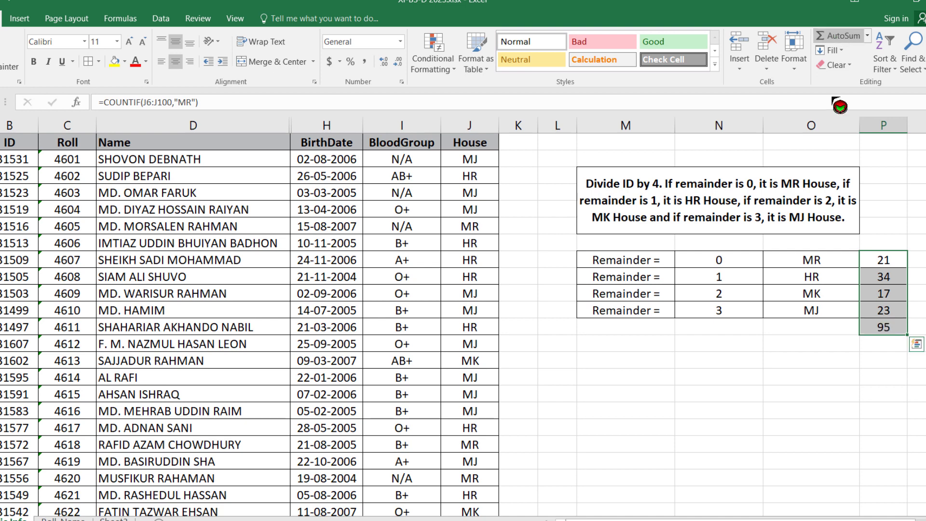
{"action": "left_click", "coordinate": [886, 359]}
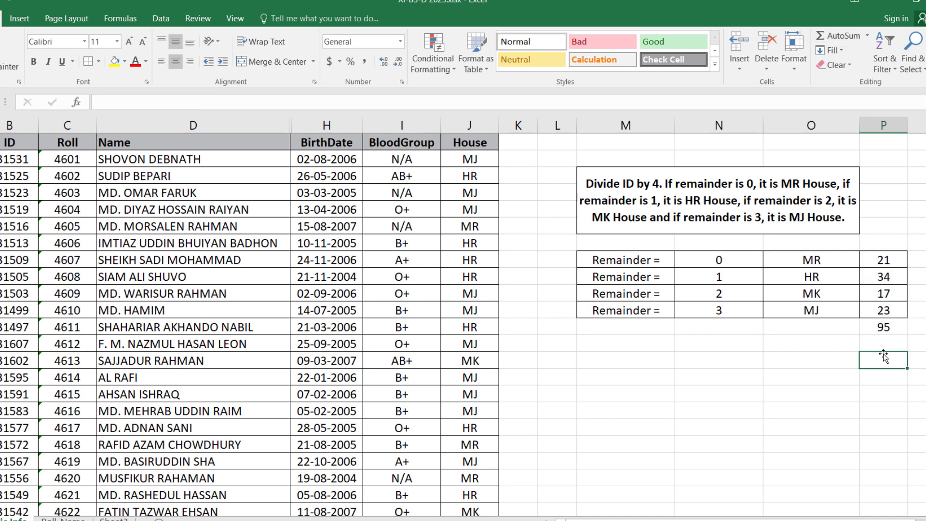
{"action": "left_click", "coordinate": [884, 328]}
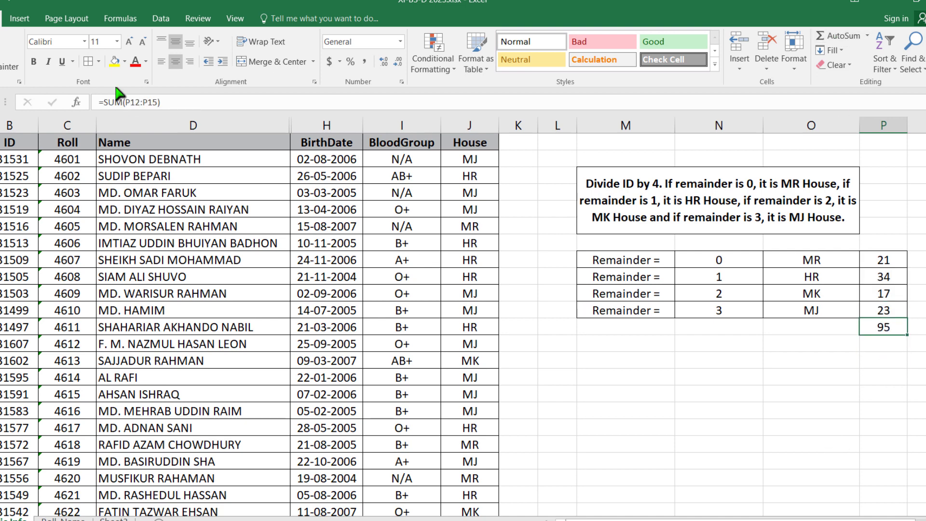
{"action": "left_click", "coordinate": [810, 427]}
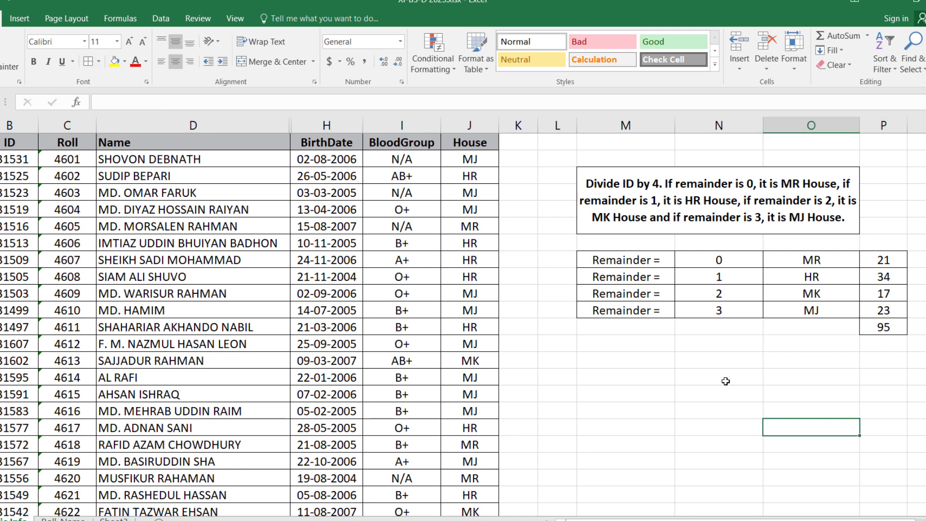